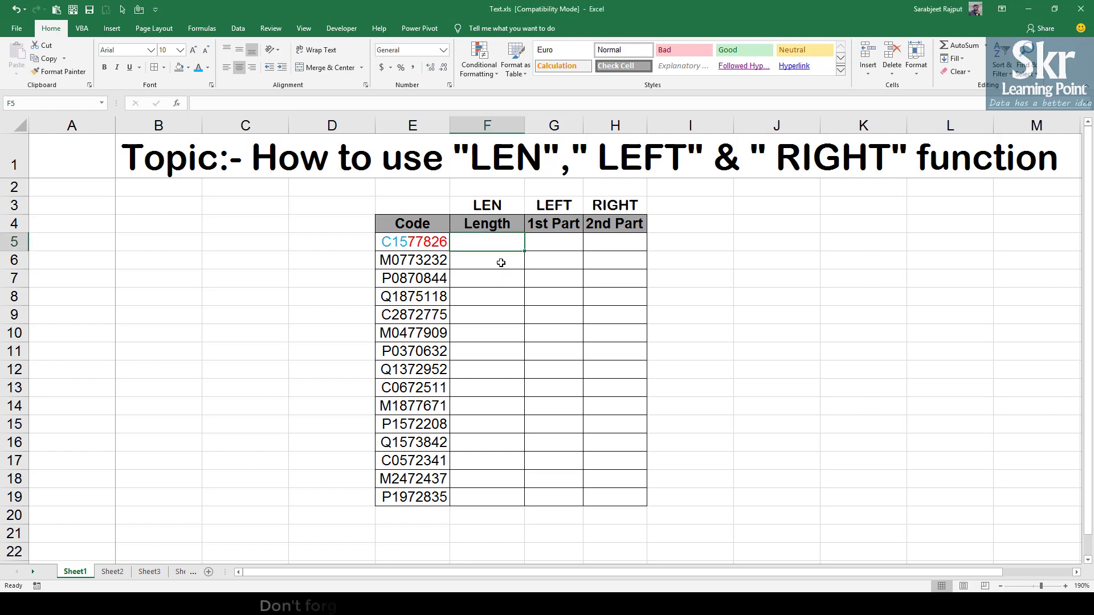
Step: Begin the Length formula in F5 by typing =len
text(=)
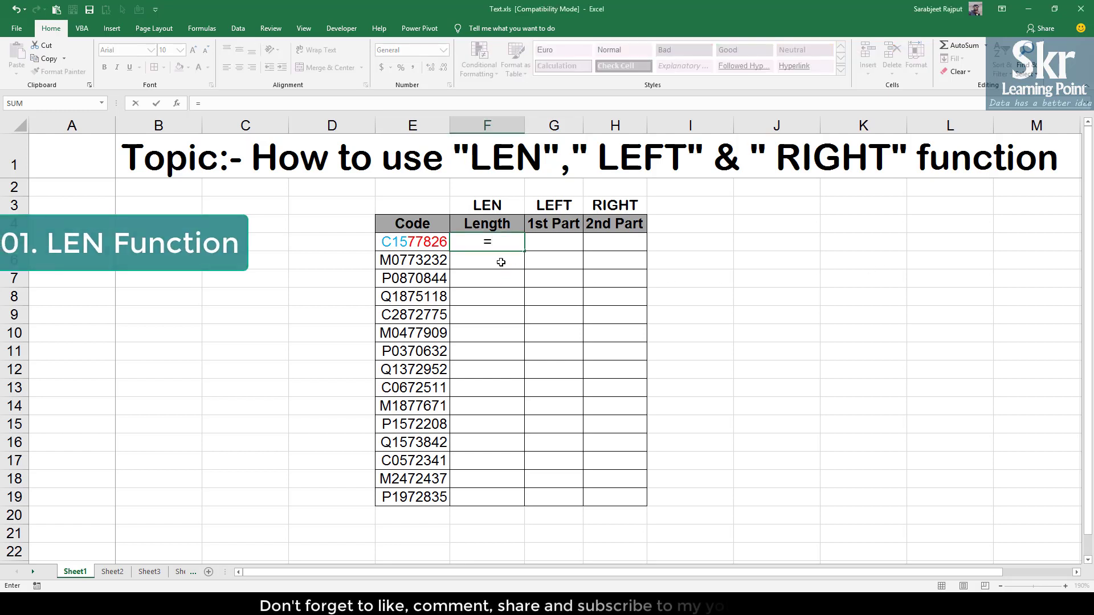
text(len)
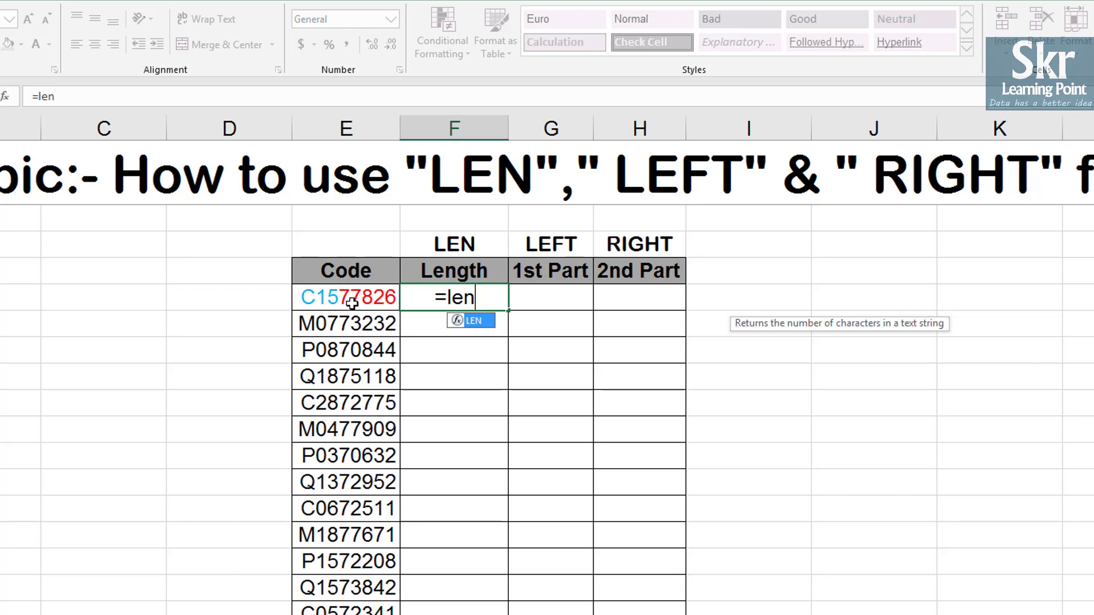
Step: Complete F5 as =LEN(E5) so it returns 8 for code C1577826
text(()
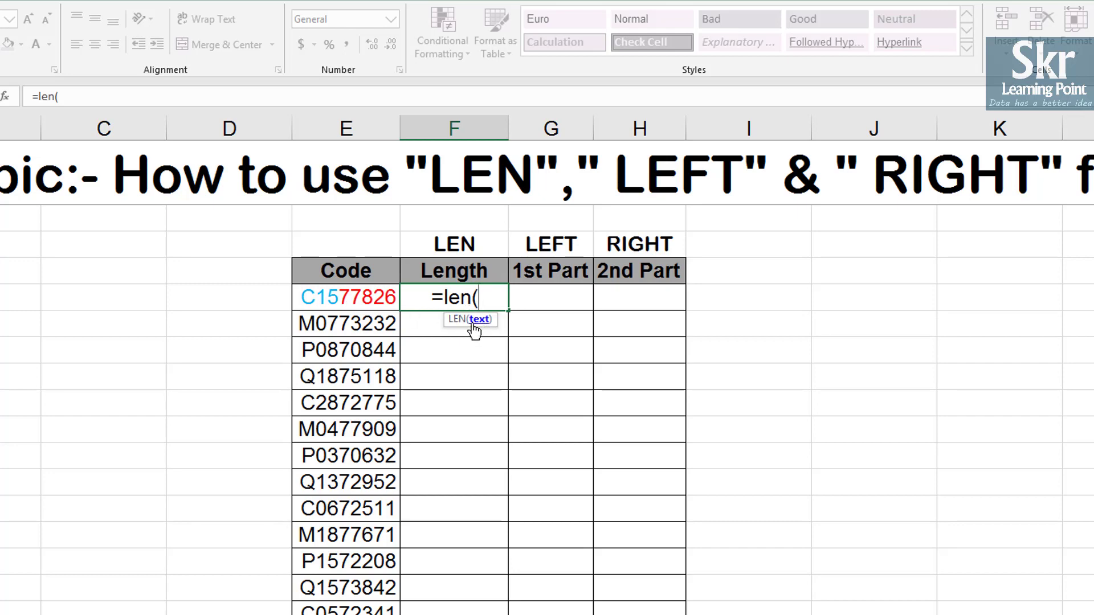
click(350, 297)
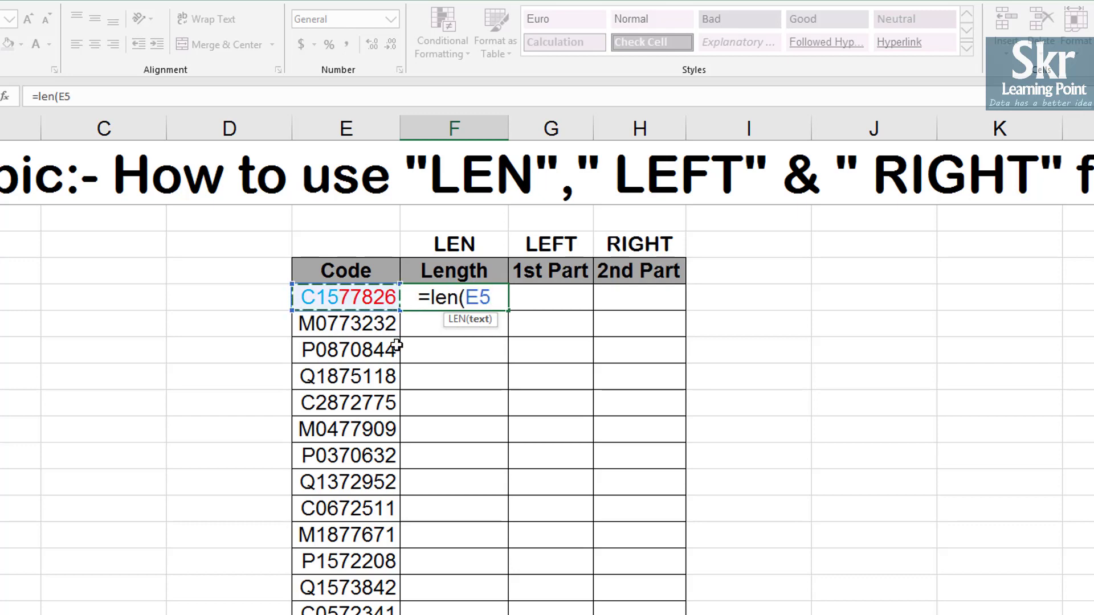
key(ctrl+Return)
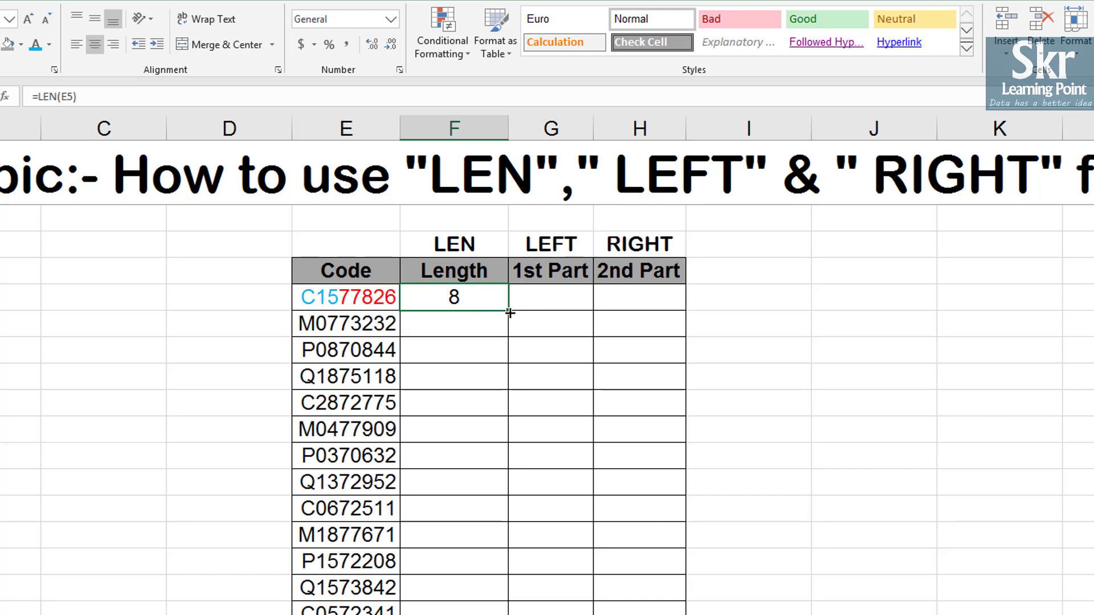
Step: Copy =LEN(E5) down to F19, then test it by changing code M1877671 to M18776
drag(508, 312, 509, 613)
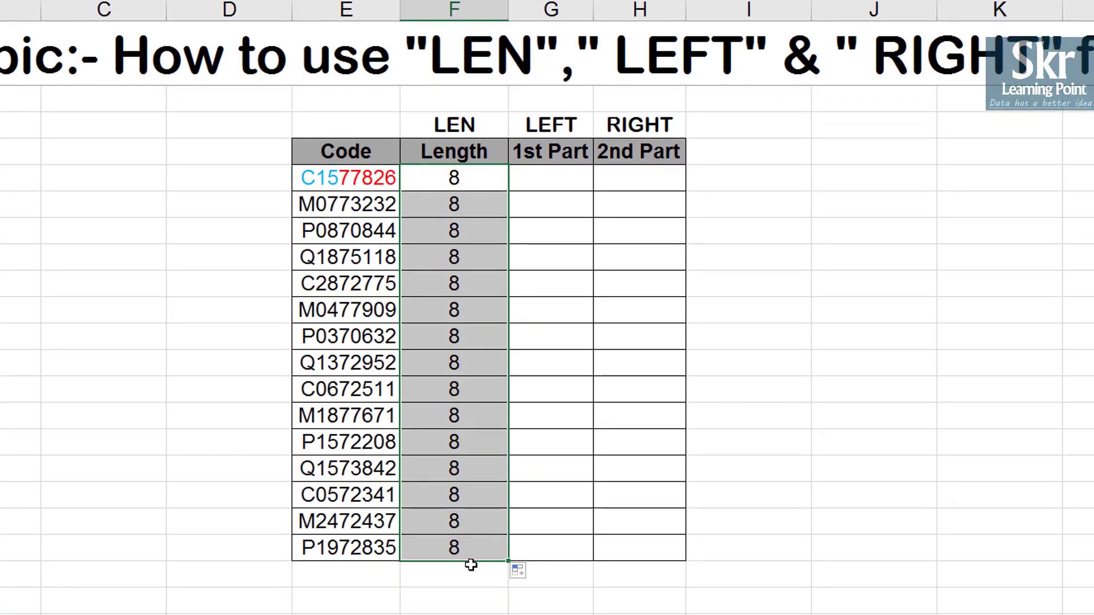
drag(479, 190, 447, 509)
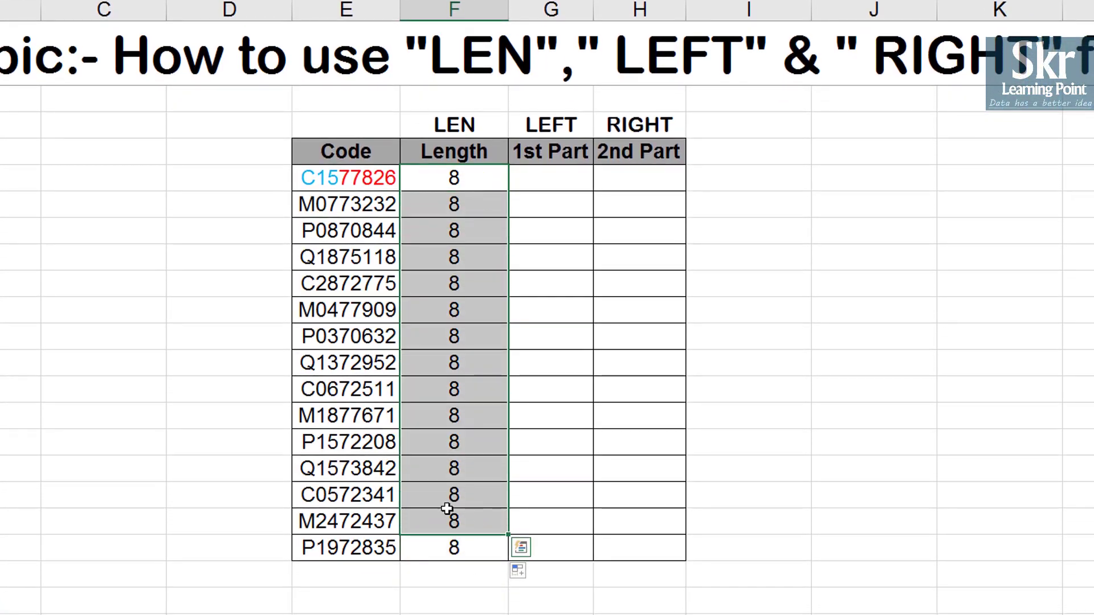
click(345, 414)
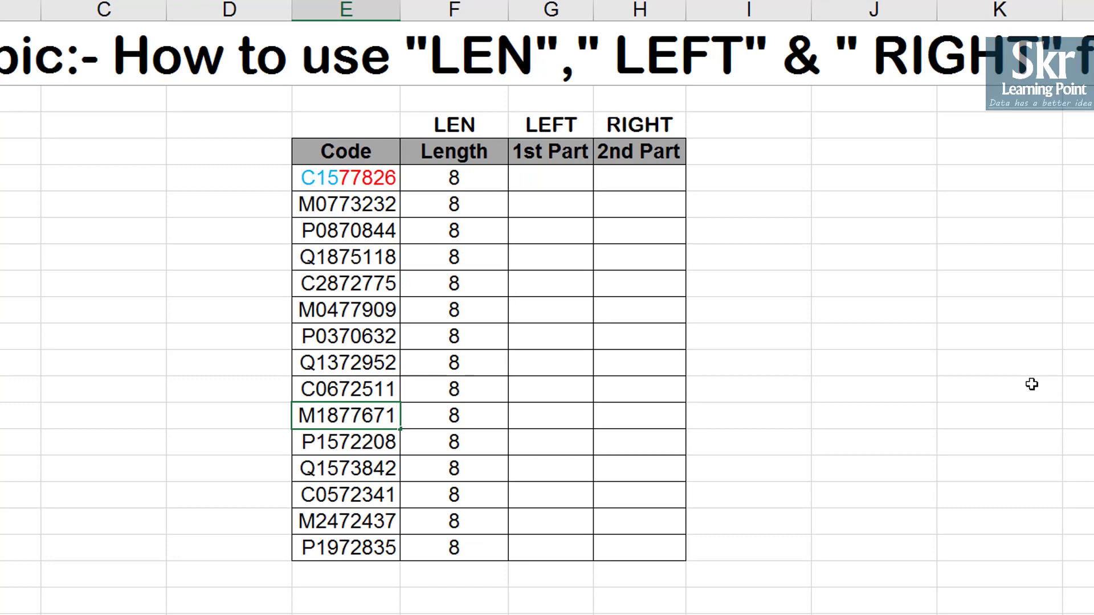
text(M18776)
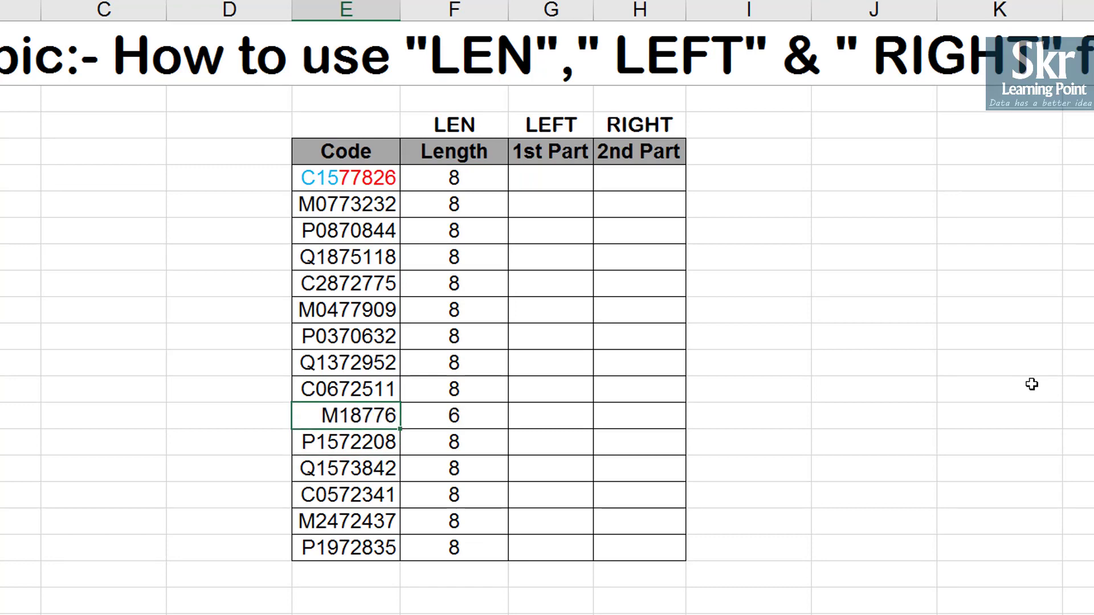
key(Right)
Step: Retype the test code as M1877, then undo to restore M1877671
key(Left)
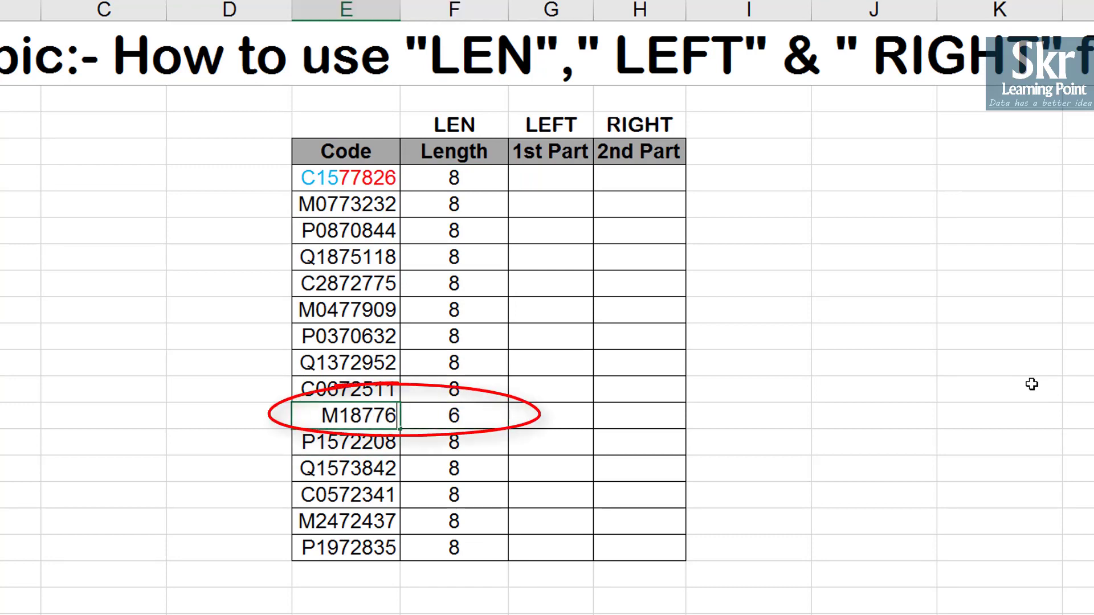
text(M1877)
key(Return)
key(Up)
key(ctrl+z)
key(ctrl+z)
key(ctrl+Up)
key(Right)
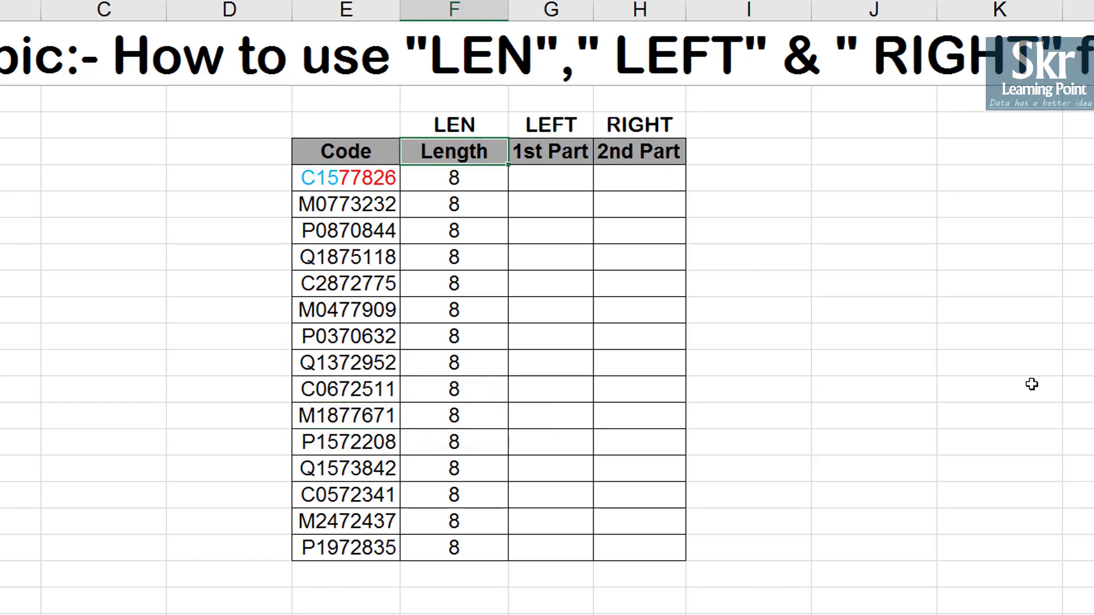
key(Down)
key(Right)
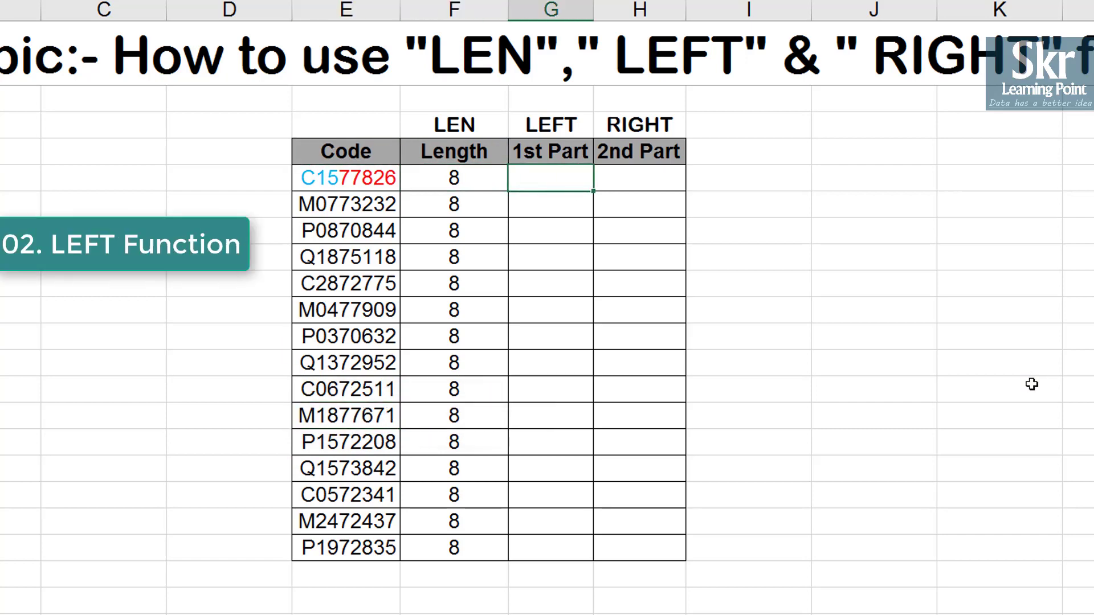
Step: Enter =LEFT(E5,3) in G5 so it shows C15
click(340, 177)
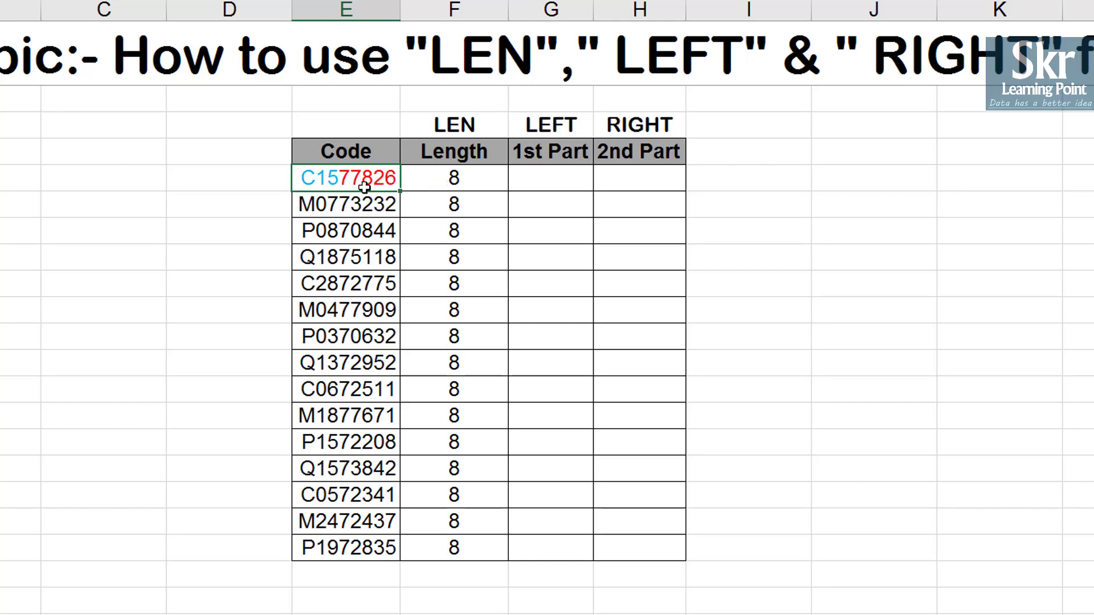
click(562, 175)
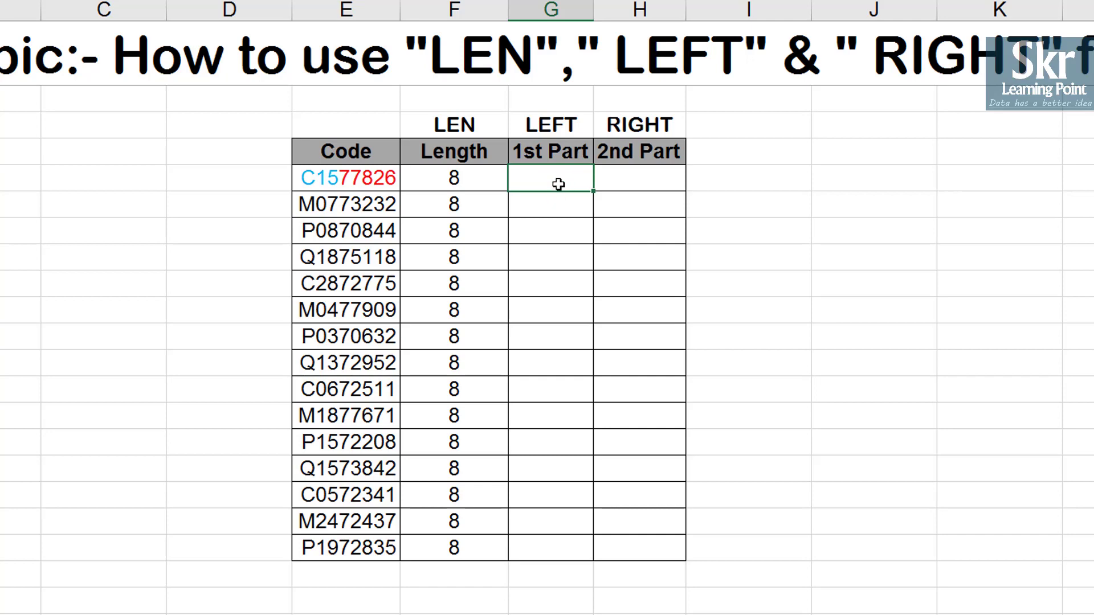
text(=le)
key(Tab)
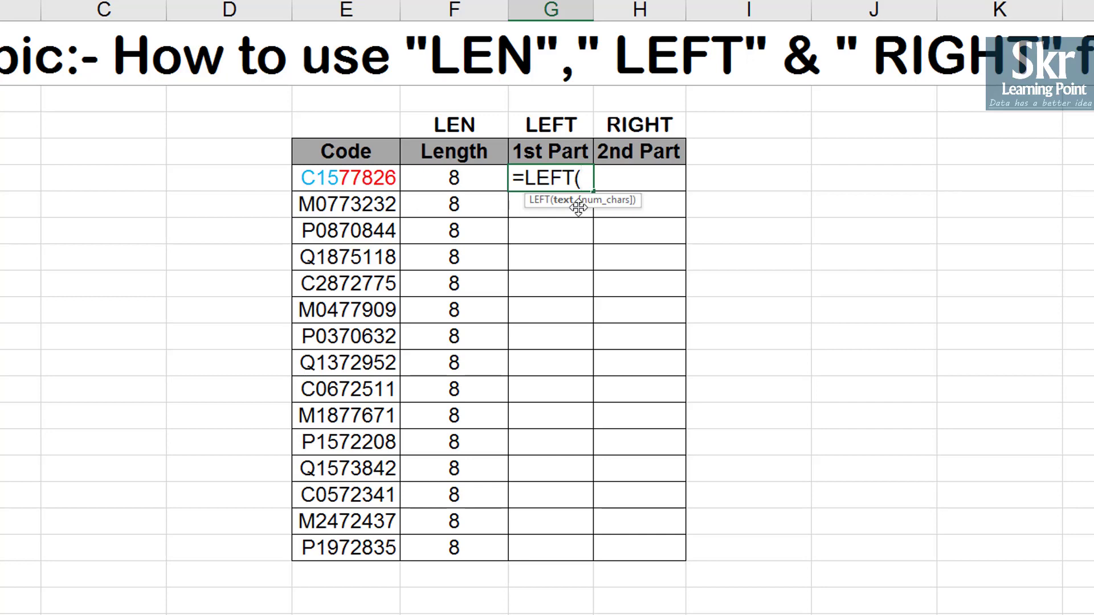
click(349, 179)
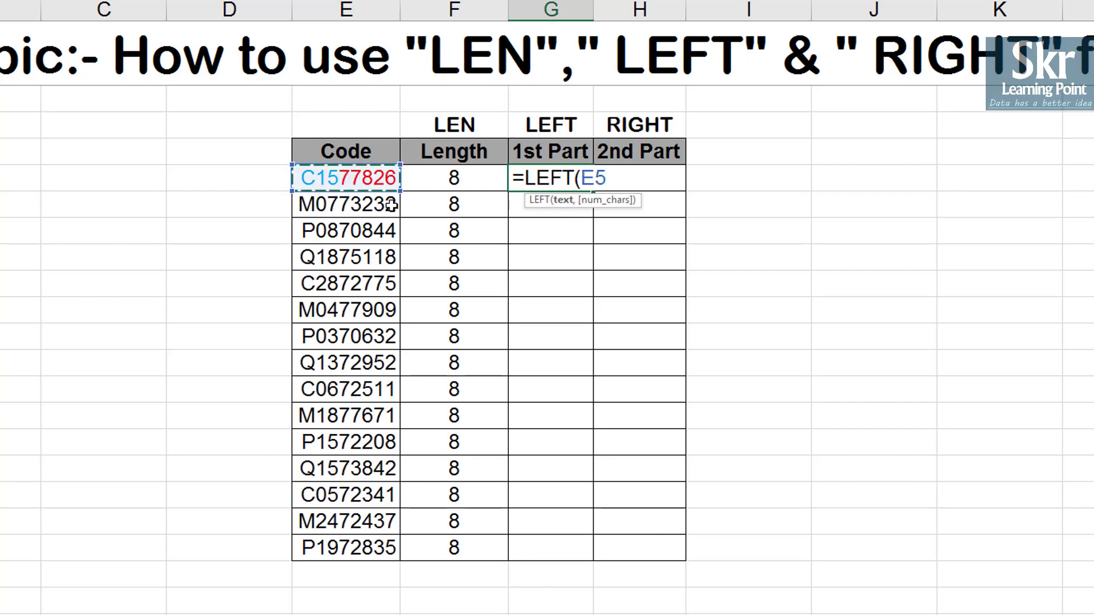
text(,3)
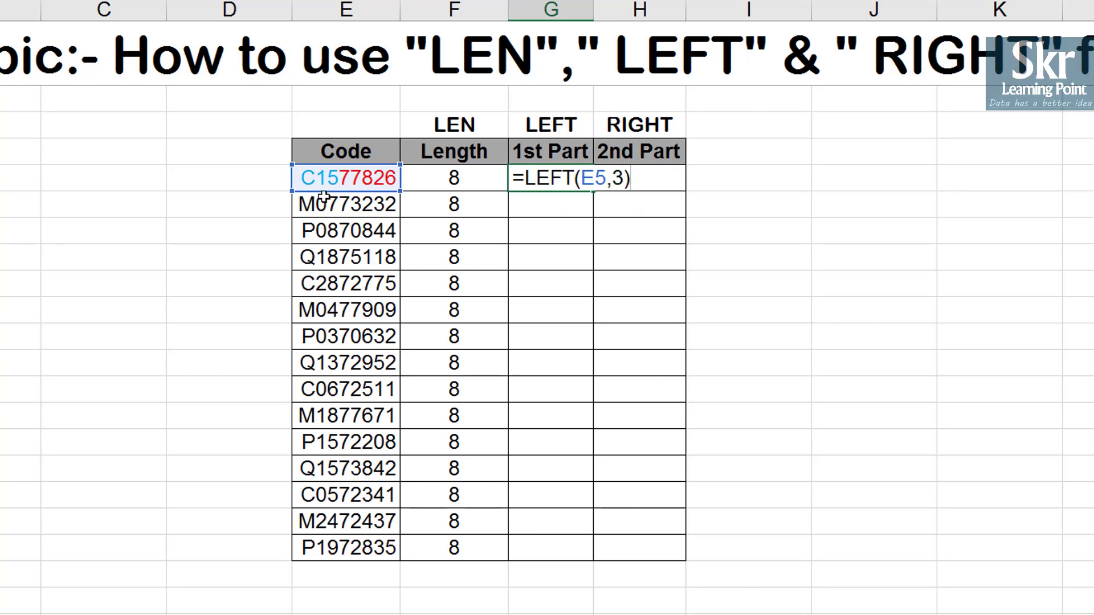
key(Return)
key(Up)
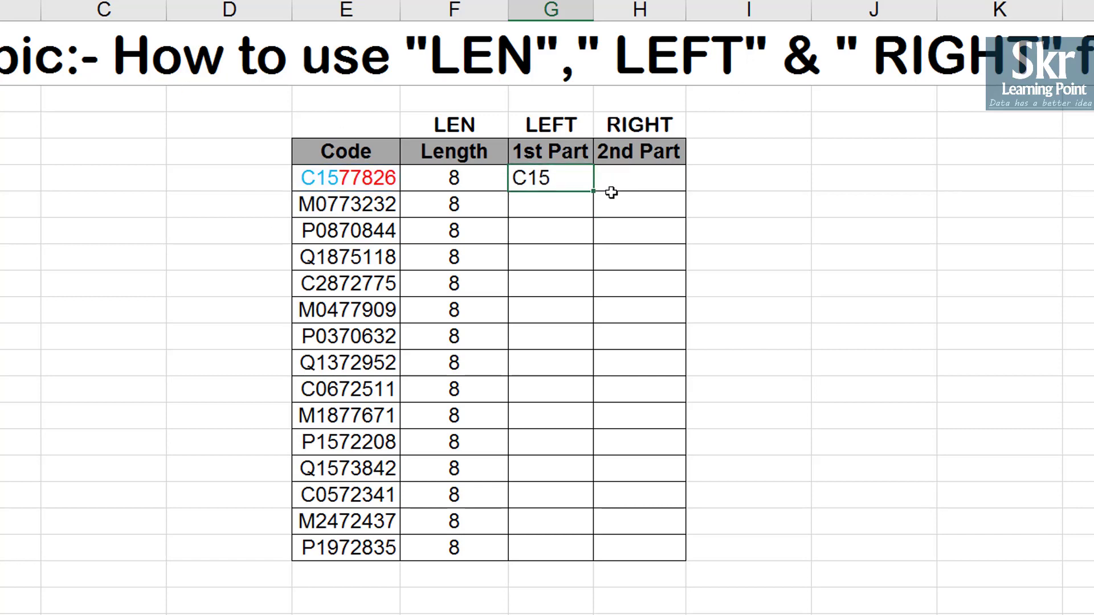
Step: Copy =LEFT(E5,3) down to G19 and compare the 1st Part results with the codes
drag(596, 190, 567, 556)
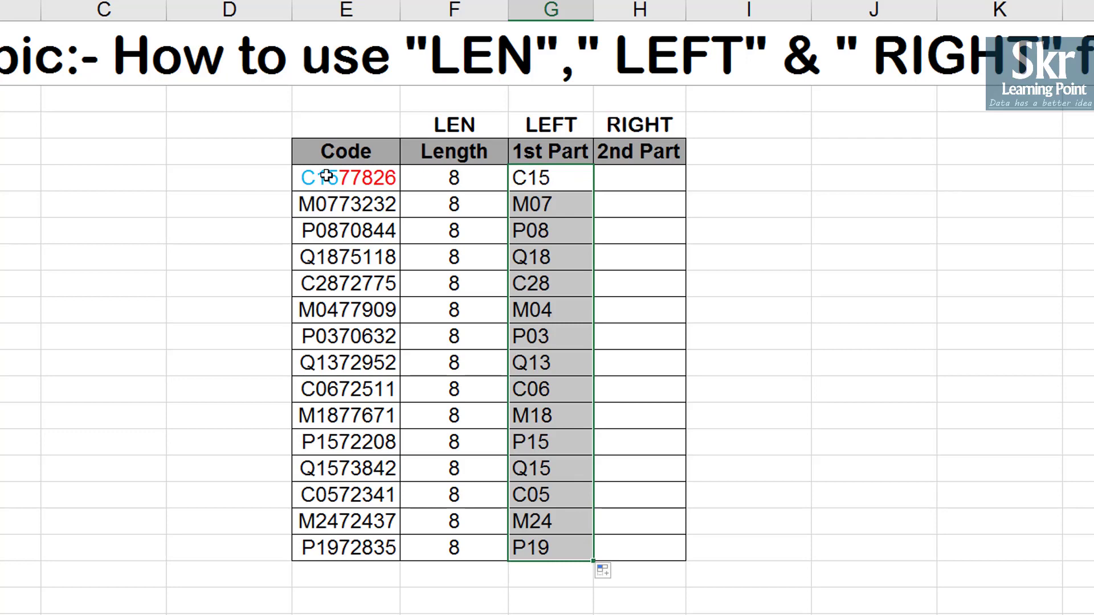
drag(336, 177, 332, 547)
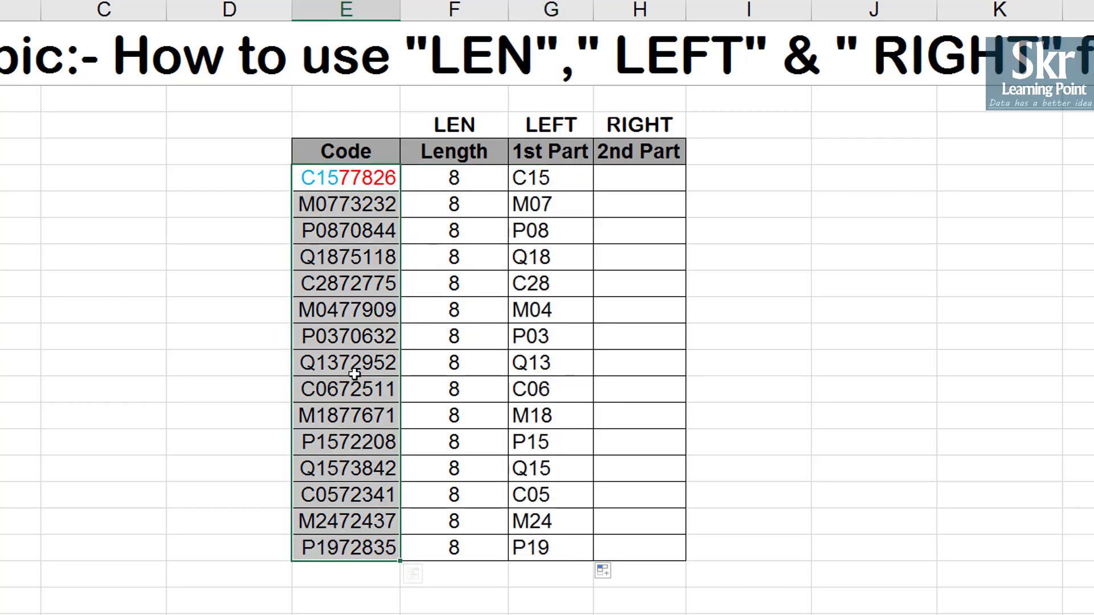
mouse_move(587, 177)
mouse_down()
mouse_move(562, 337)
mouse_move(562, 550)
mouse_up()
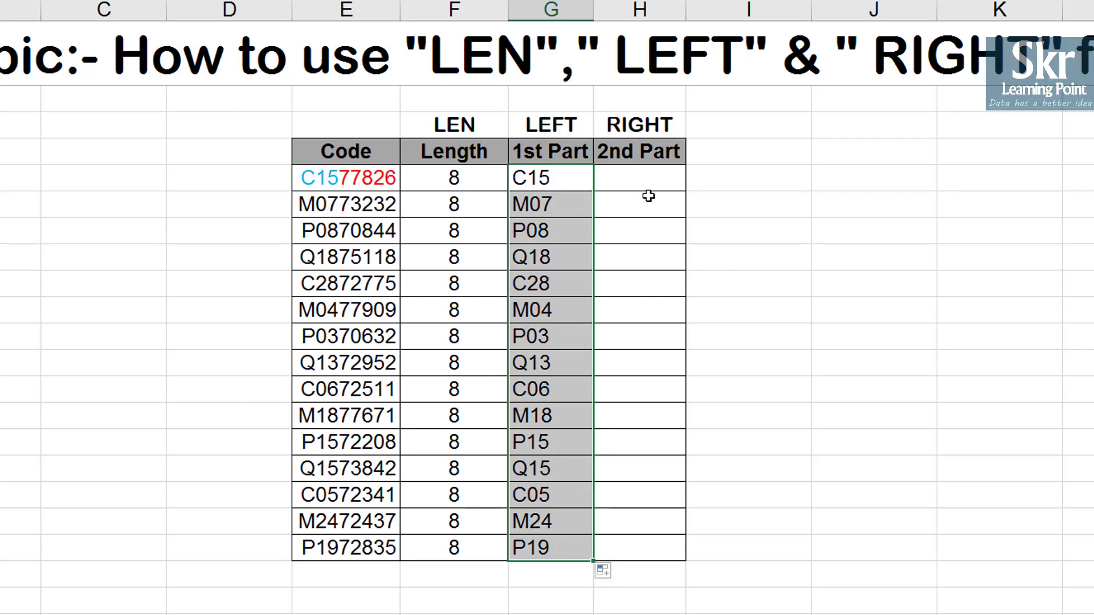
click(642, 179)
drag(365, 183, 350, 511)
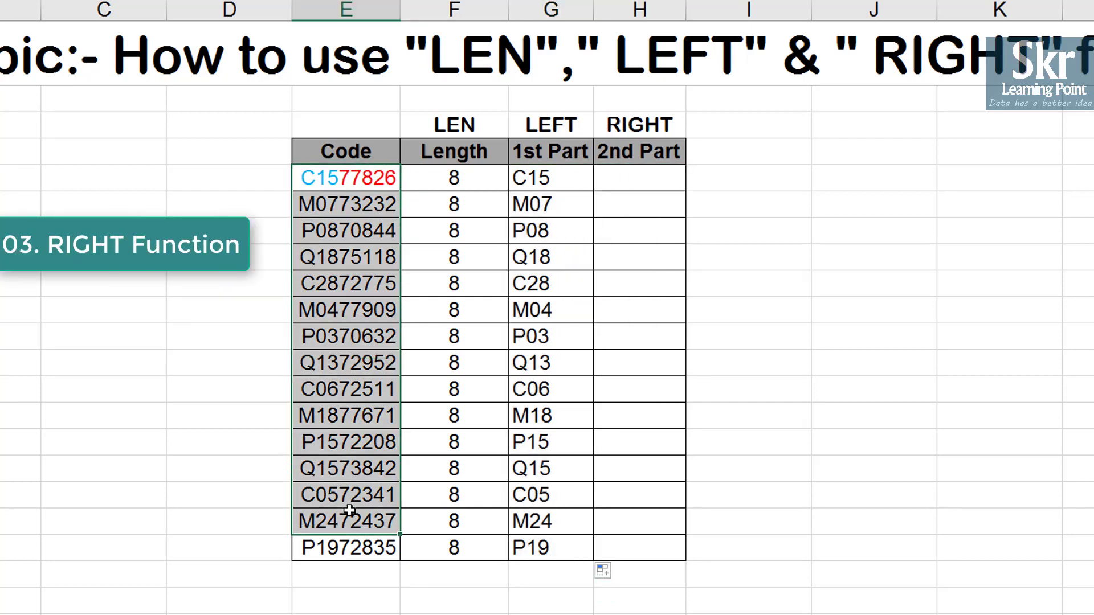
Step: Enter =RIGHT(E5,5) in H5 so it returns 77826
click(676, 169)
text(=)
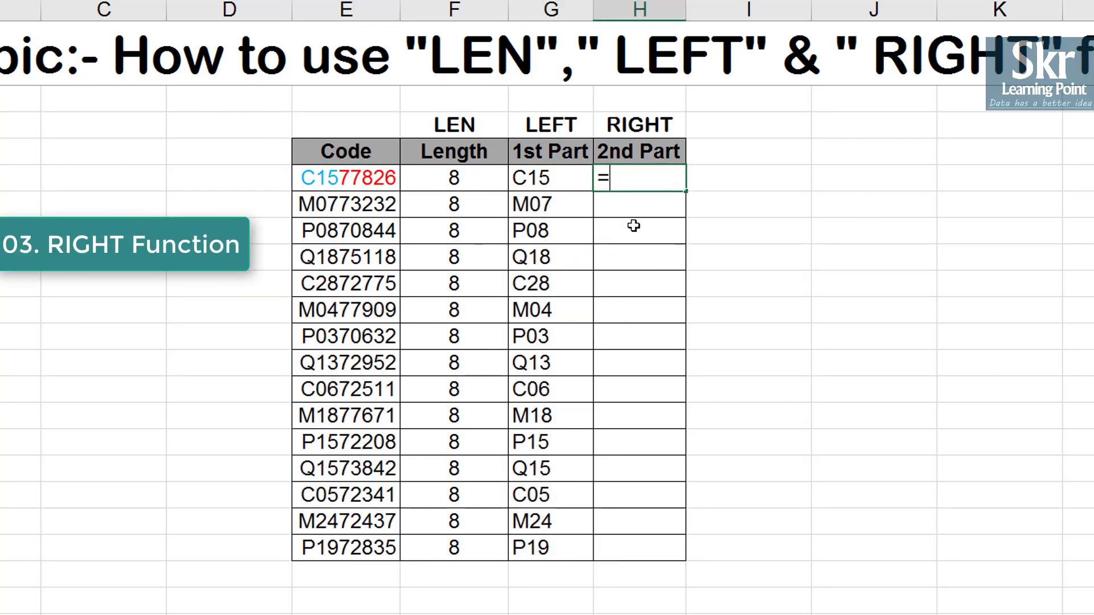
text(ri)
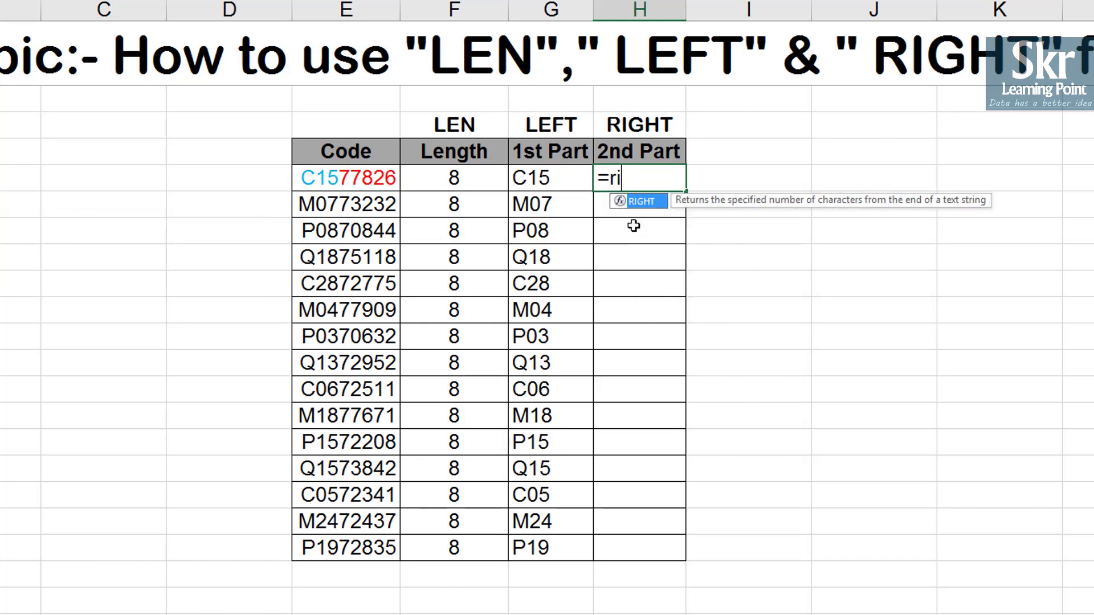
text(gh)
key(Tab)
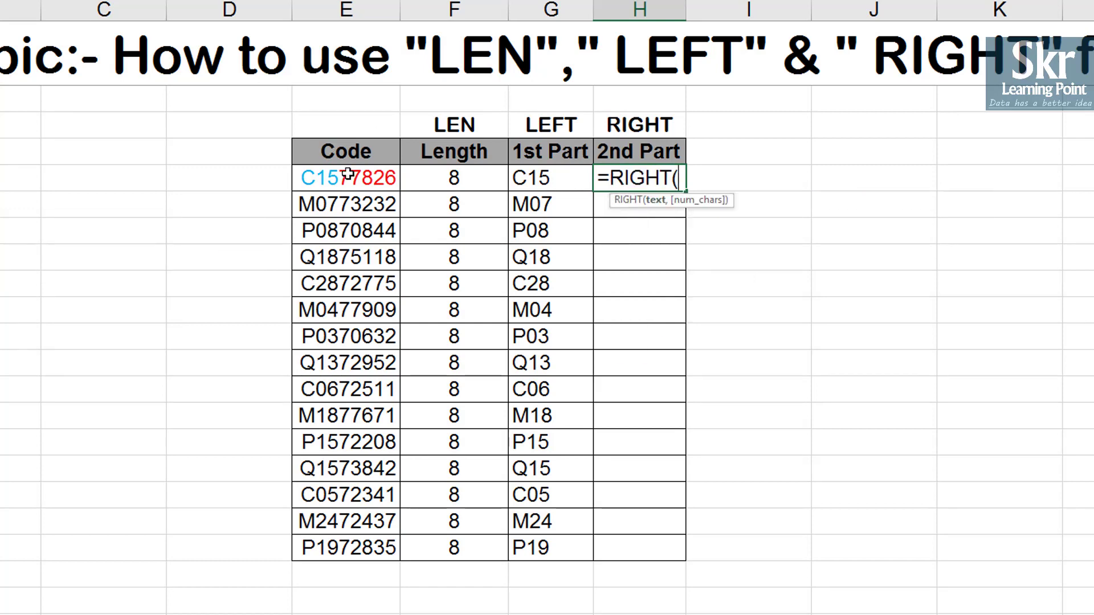
click(348, 173)
text(,)
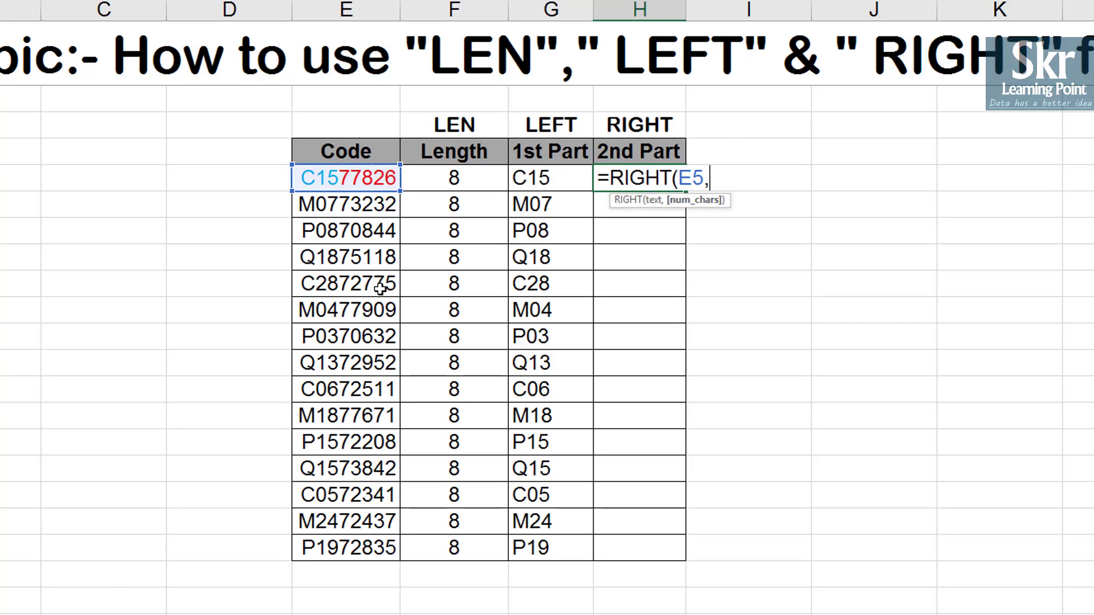
text(5)
key(Return)
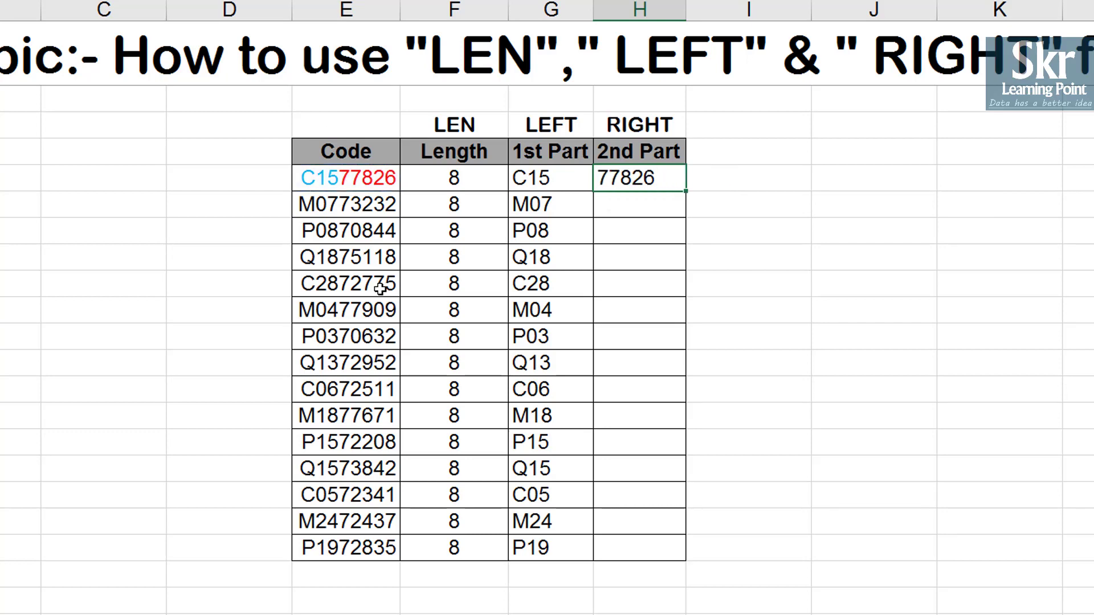
Step: Copy =RIGHT(E5,5) down to H19 and review the row 5 results
click(627, 173)
mouse_move(686, 191)
mouse_down()
mouse_move(649, 582)
mouse_move(651, 556)
mouse_up()
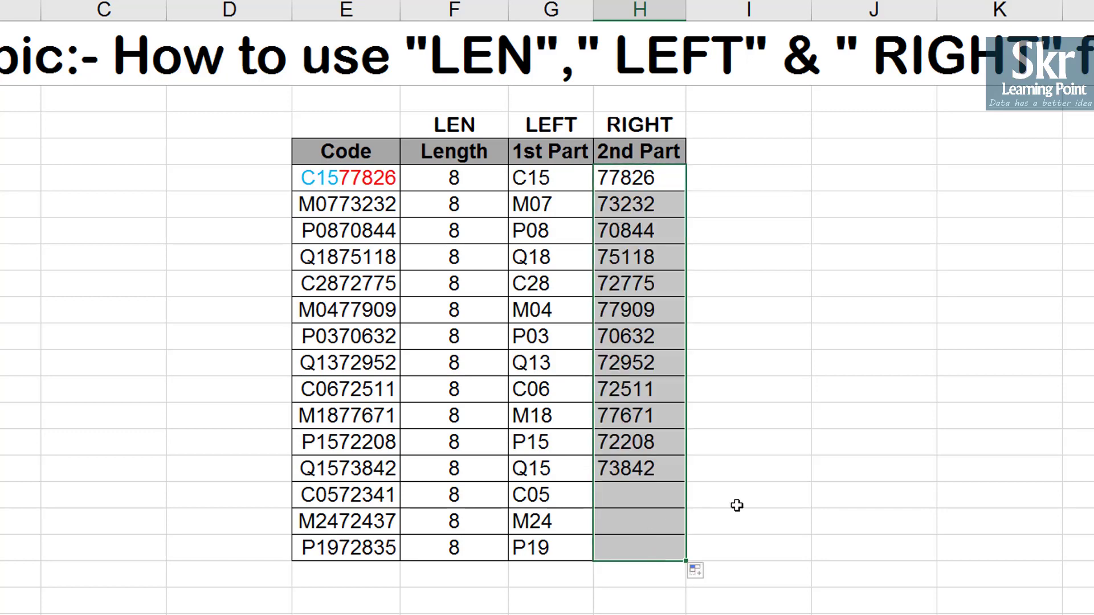
click(453, 183)
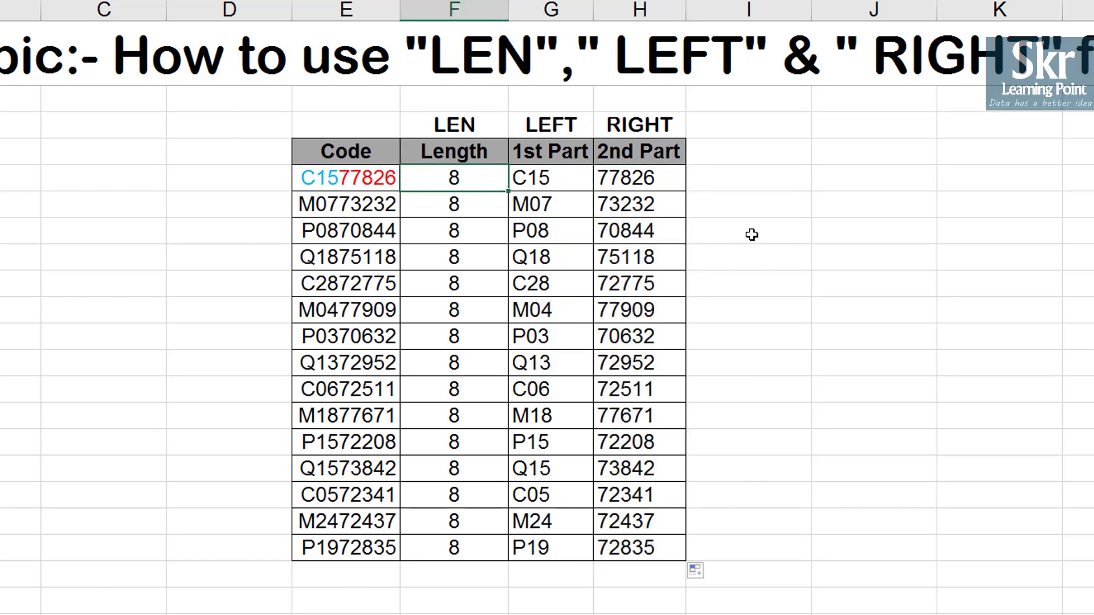
key(Right)
key(Right)
key(Right)
key(Left)
key(Left)
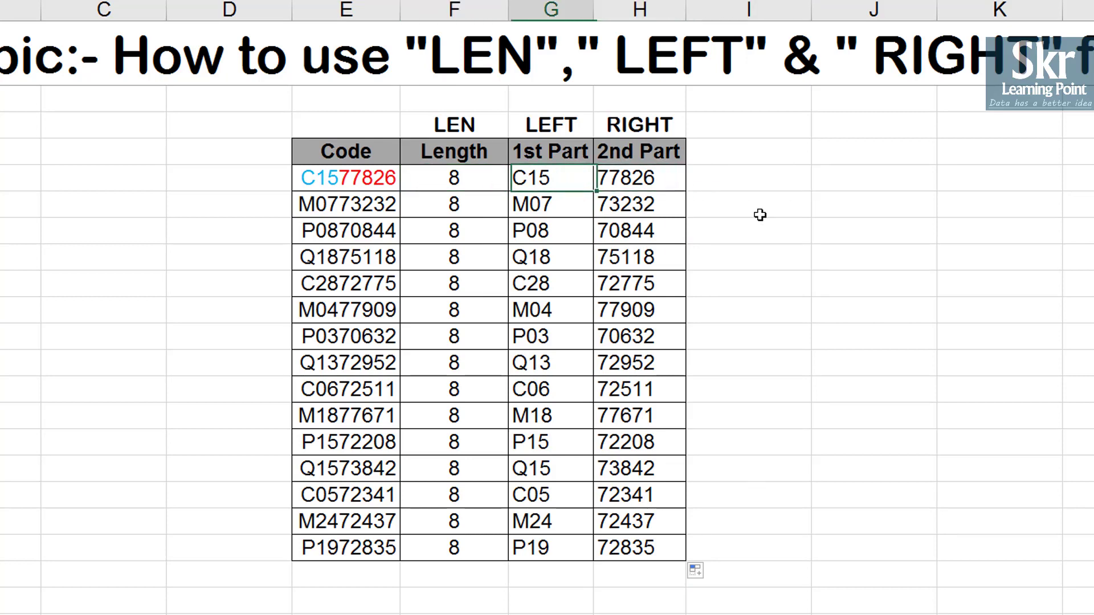
key(Left)
key(Left)
key(Left)
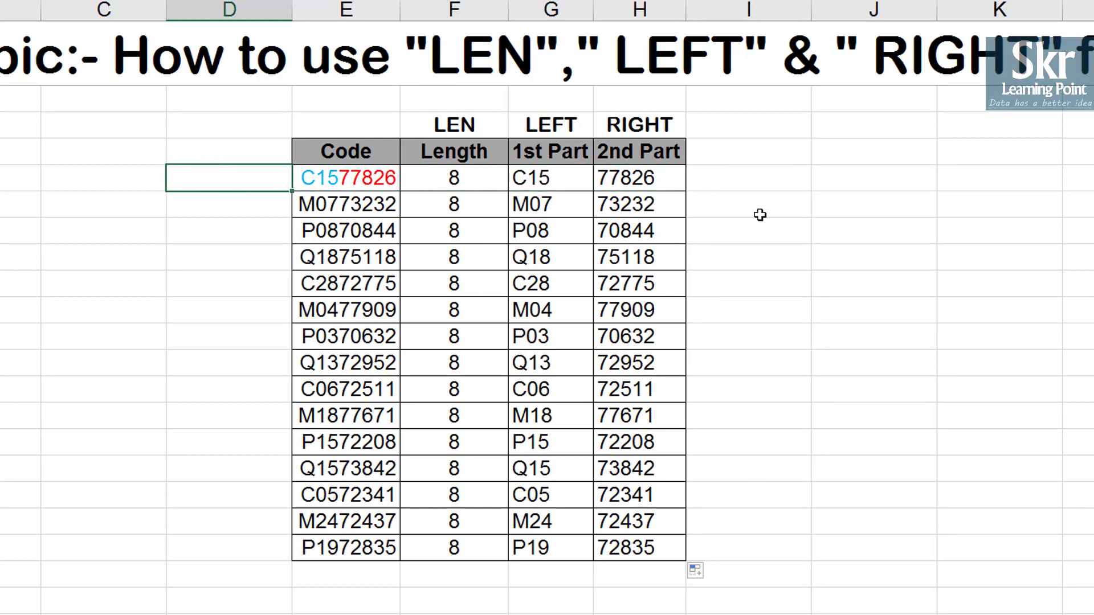
key(Right)
key(Right)
key(Right)
key(Right)
key(Left)
key(Left)
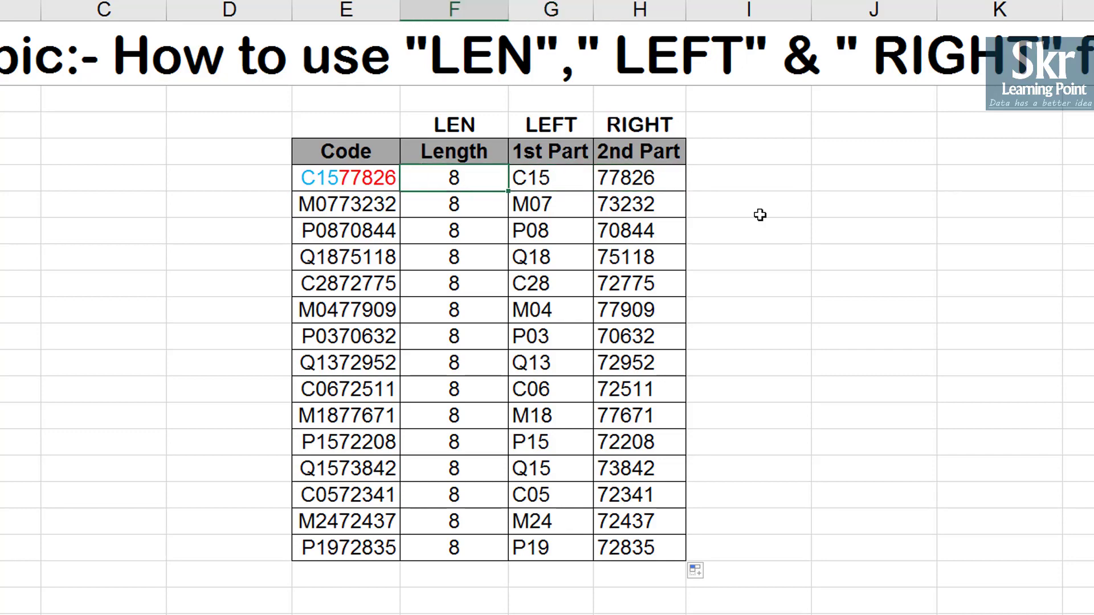
key(Left)
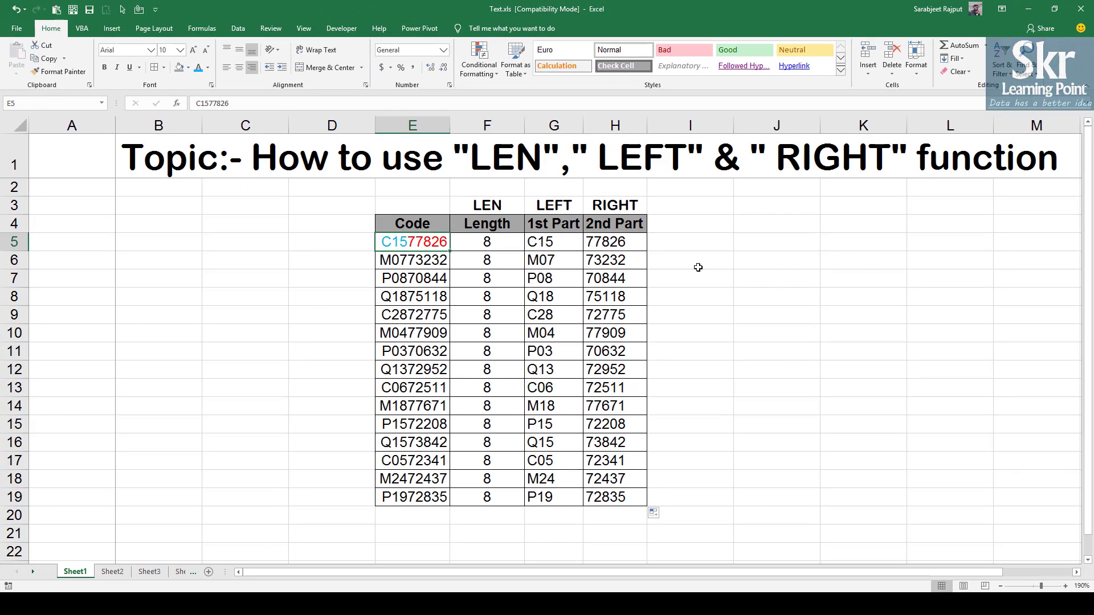
key(F2)
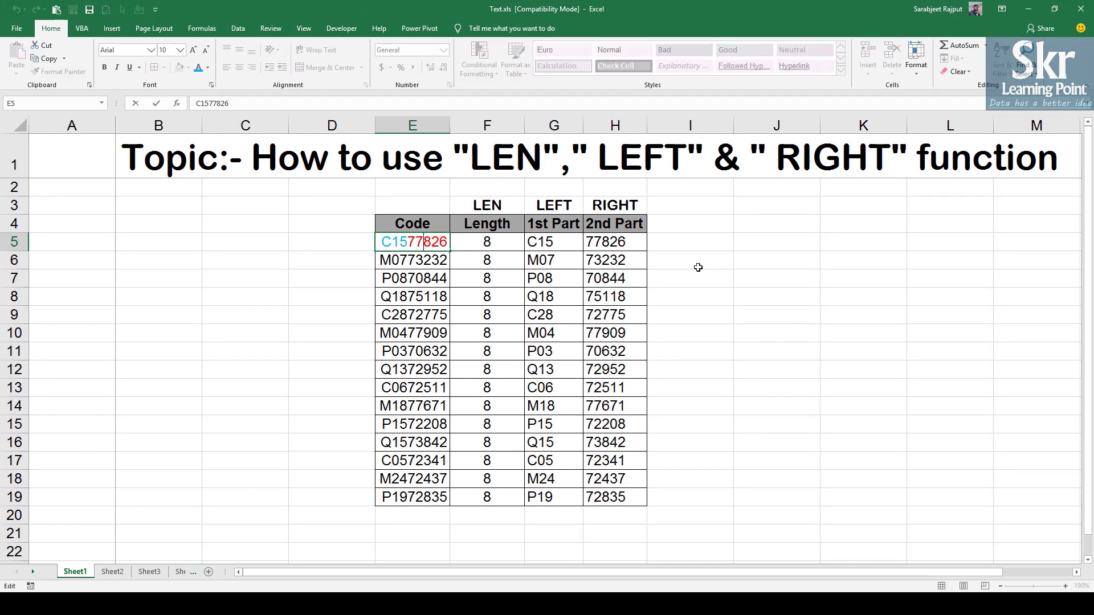
key(shift+Left)
key(shift+Left)
key(shift+Left)
key(Left)
key(shift+Right)
key(Right)
key(Right)
key(Right)
key(shift+End)
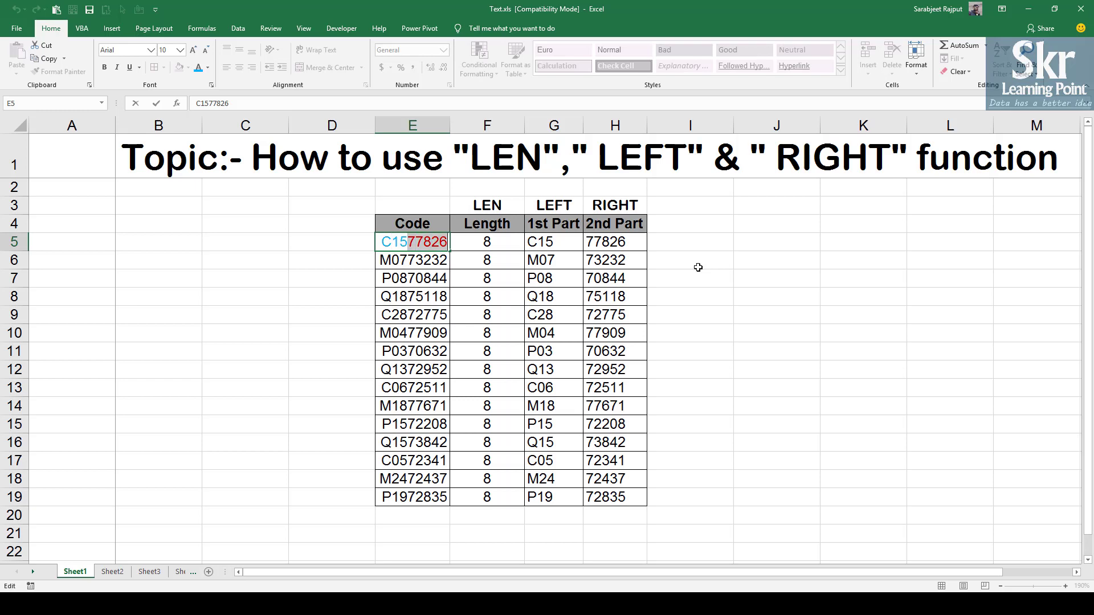
key(Return)
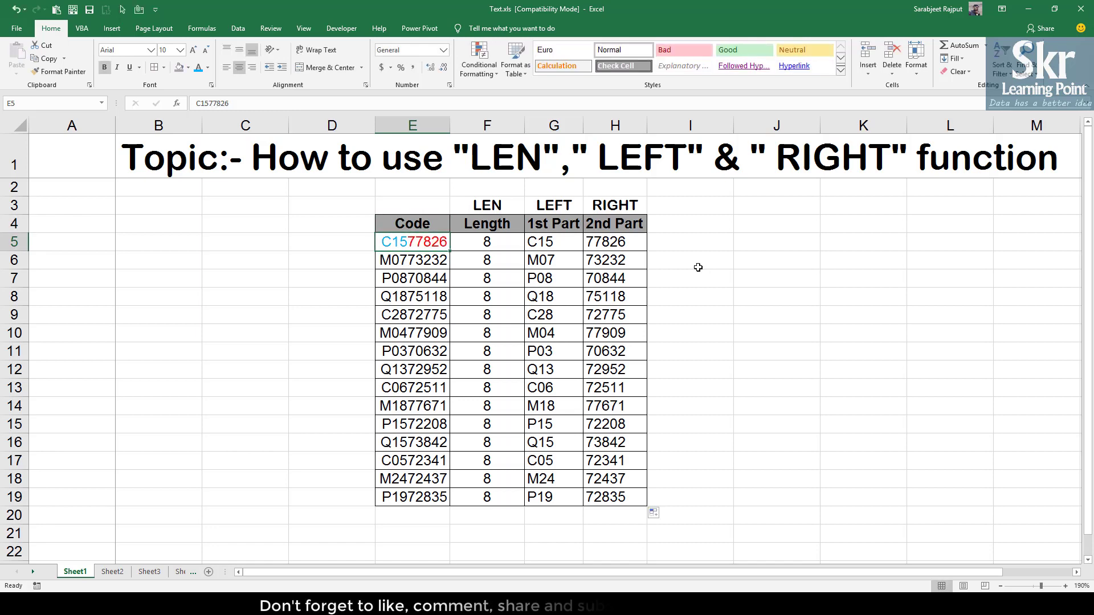
key(Right)
key(Right)
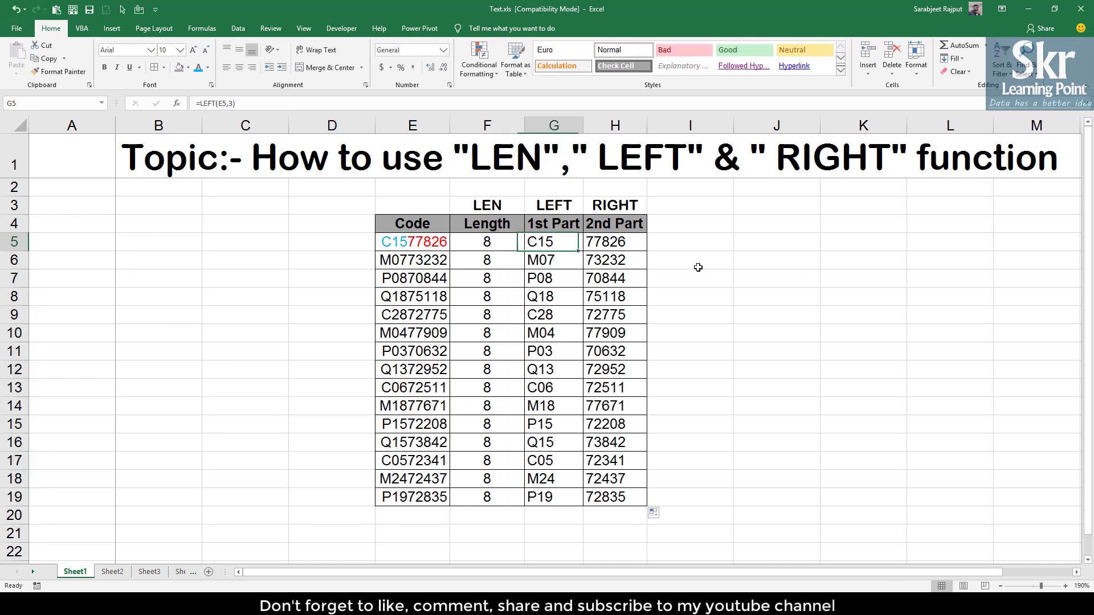
key(Right)
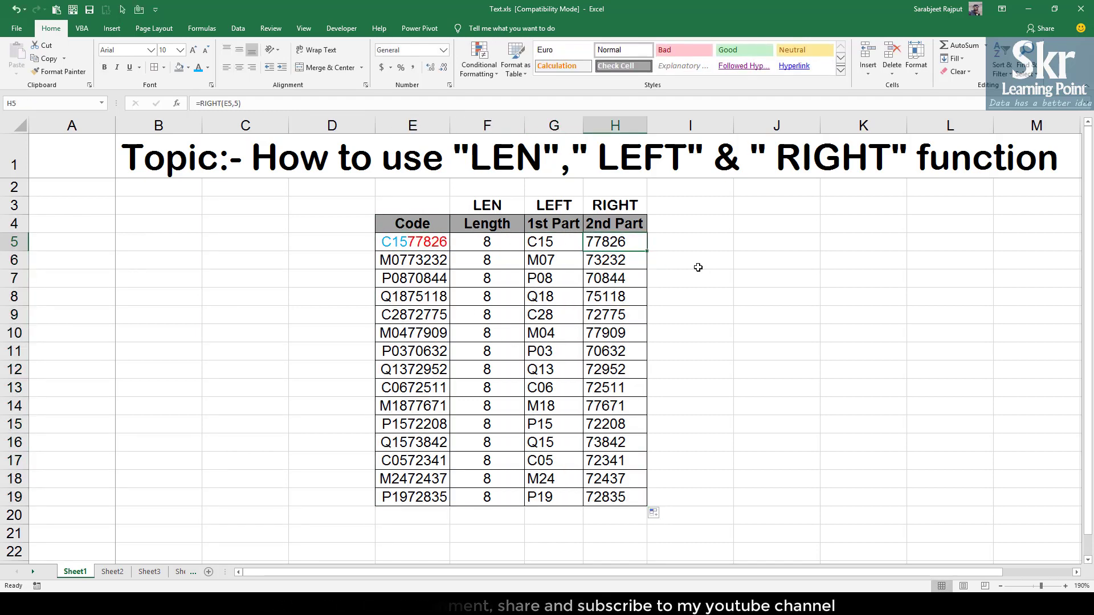
key(Left)
key(ctrl+shift+Down)
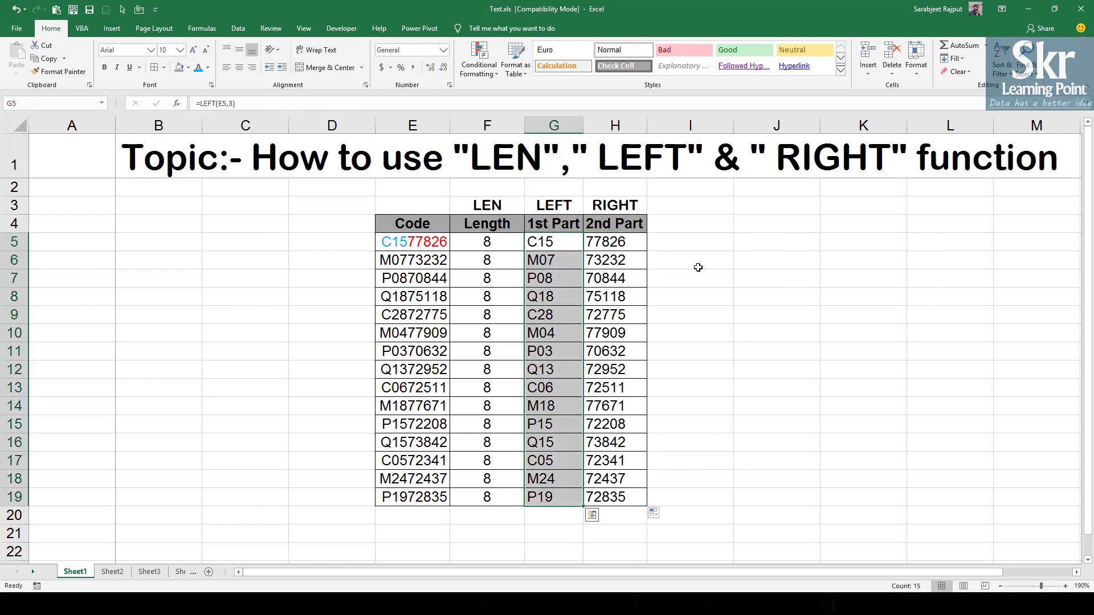
key(ctrl+shift+Up)
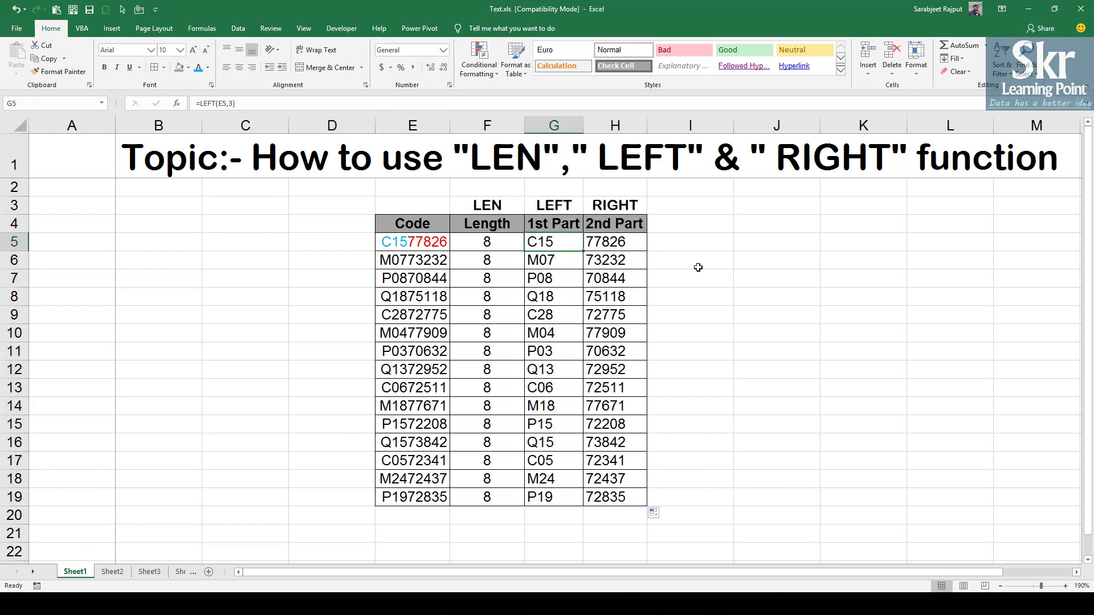
key(Right)
key(ctrl+shift+Down)
click(646, 298)
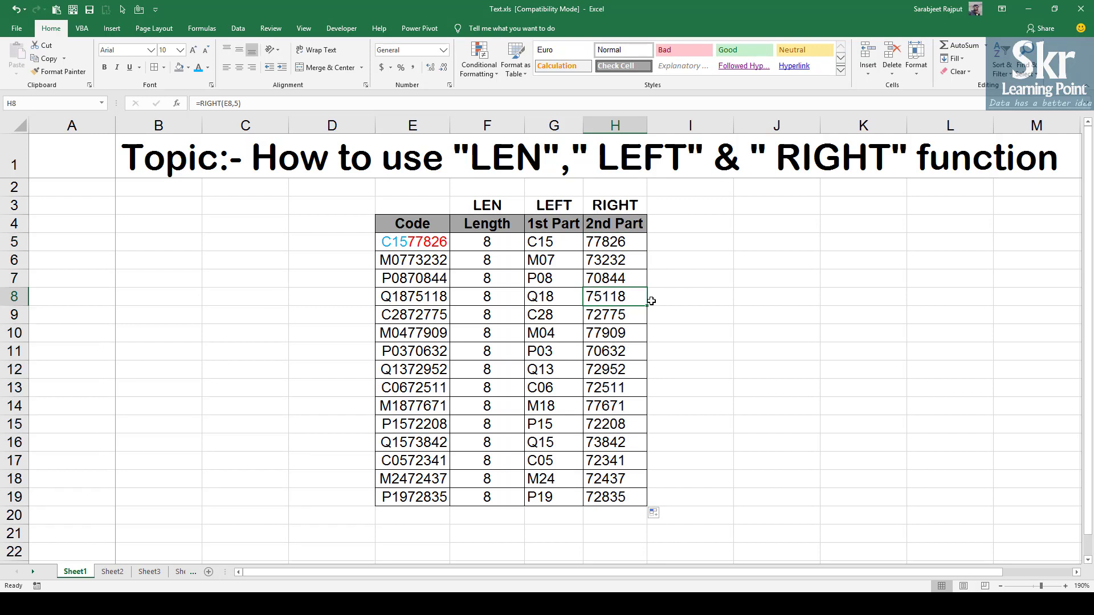